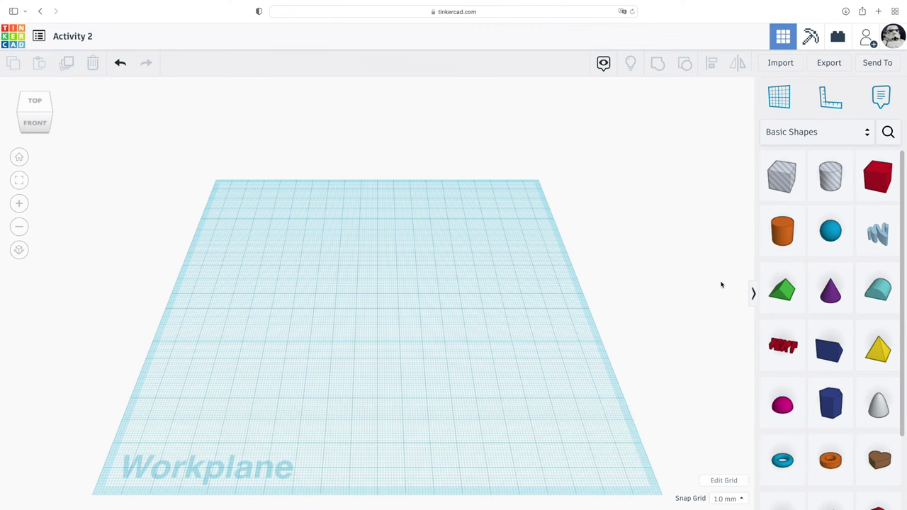
# Place a ruler on the workplane and add a yellow solid box with its front corner at the ruler's origin.
pyautogui.click(825, 105)
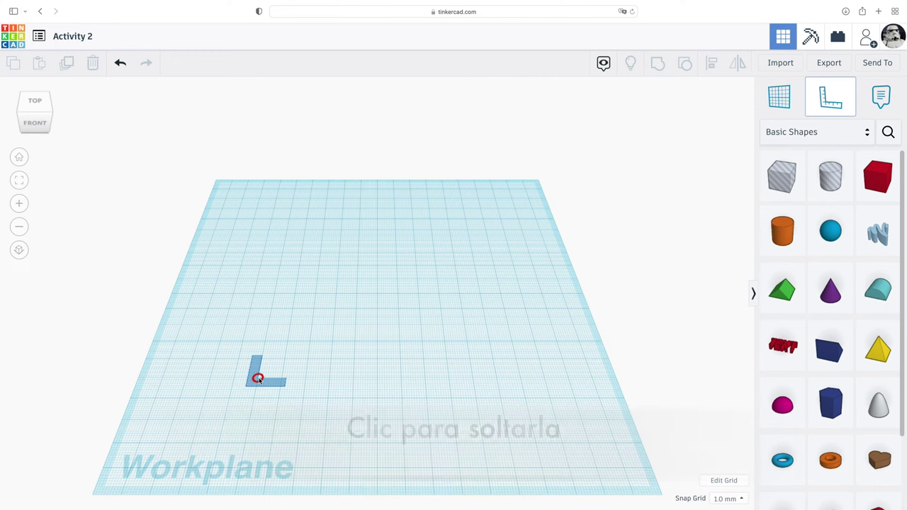
pyautogui.click(257, 379)
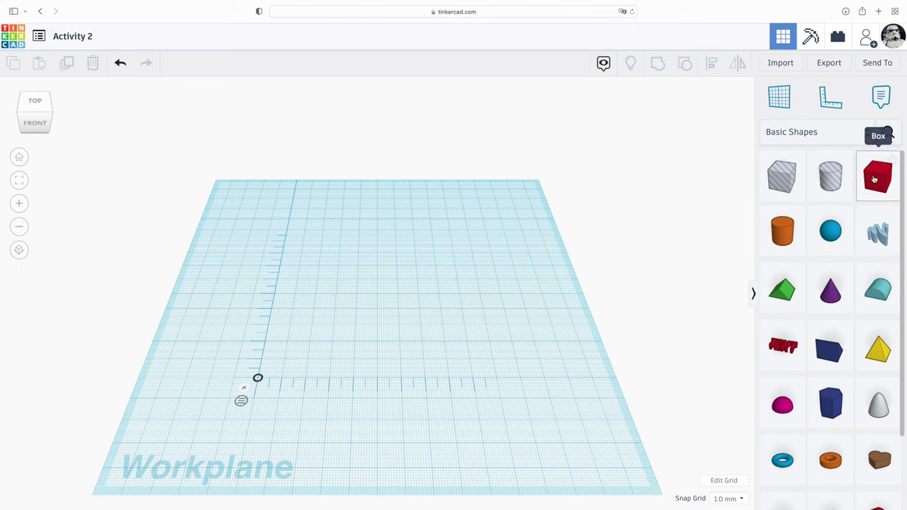
pyautogui.moveTo(874, 179); pyautogui.dragTo(287, 361)
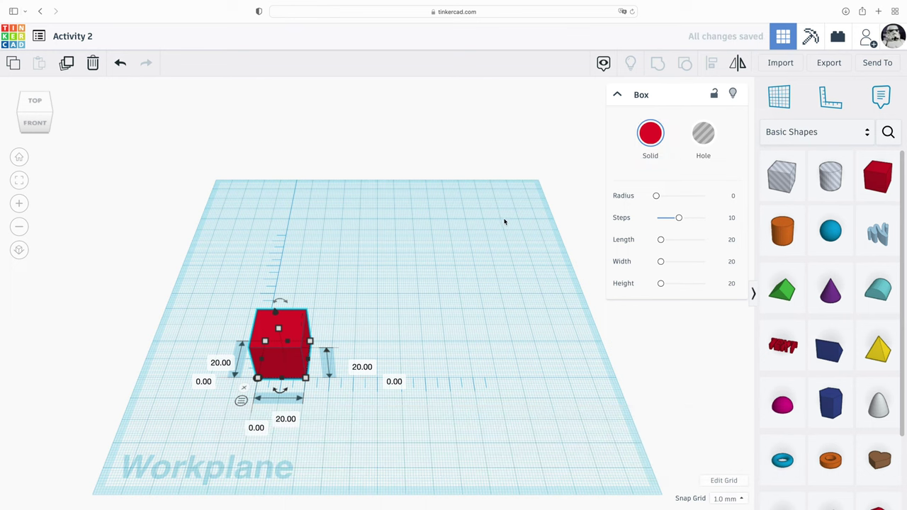
pyautogui.click(652, 135)
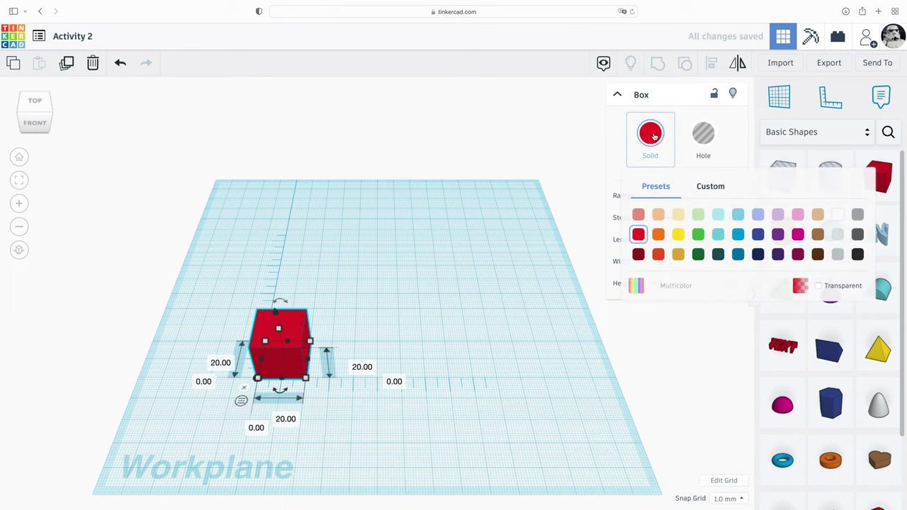
pyautogui.click(678, 235)
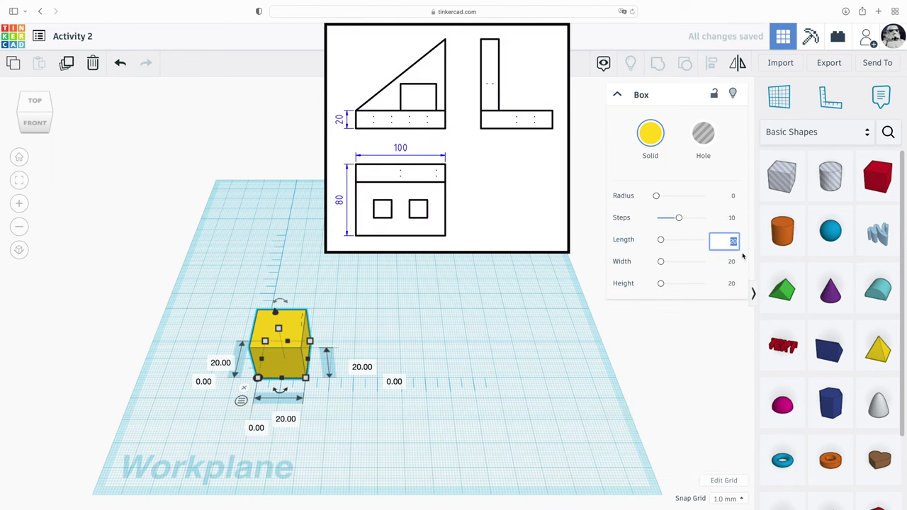
# Set the box's length to 80 mm and width to 100 mm, and move its front corner back to the ruler's origin.
pyautogui.press('Return')
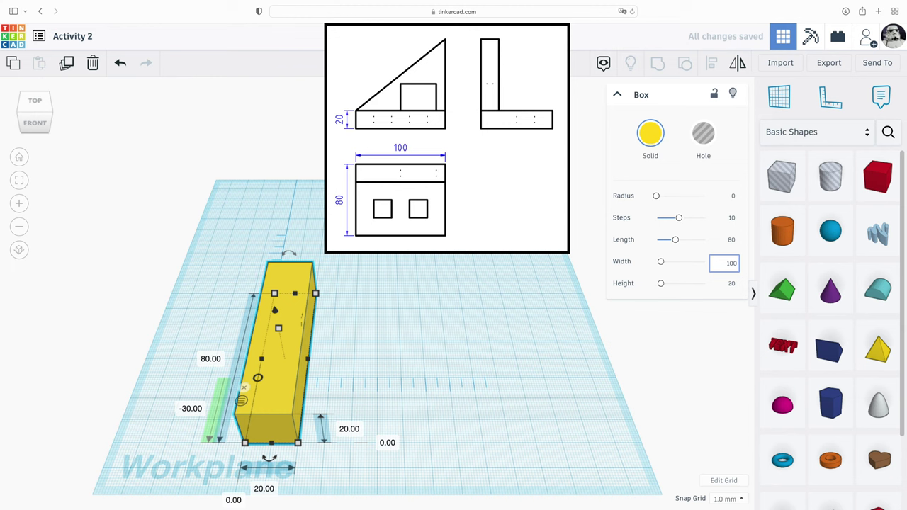
pyautogui.press('Return')
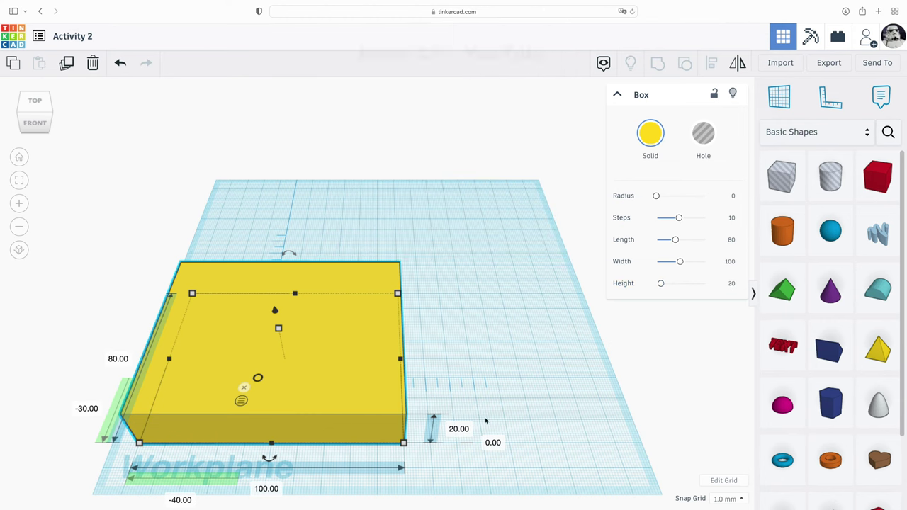
pyautogui.moveTo(303, 379); pyautogui.dragTo(406, 316)
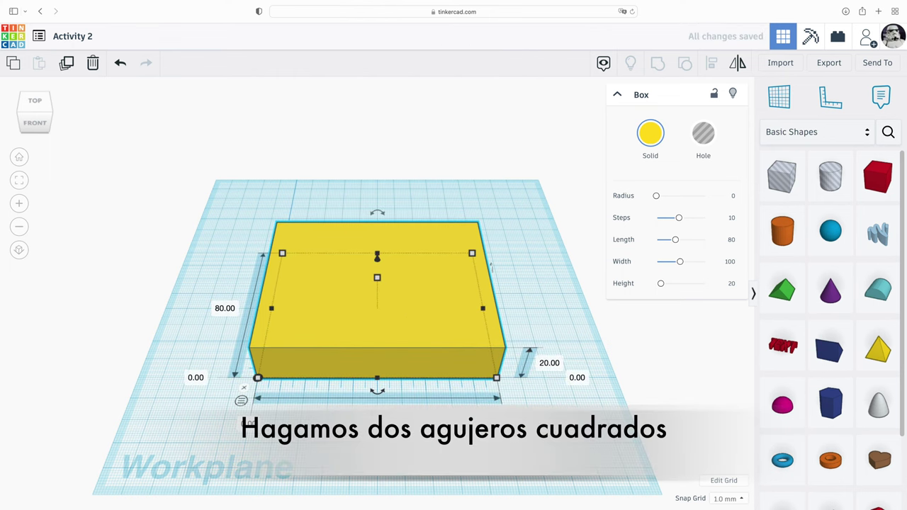
pyautogui.click(658, 454)
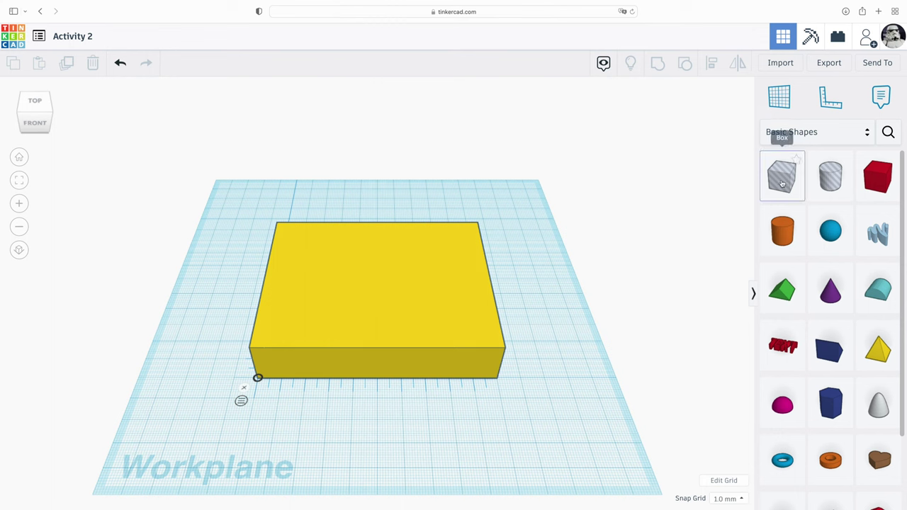
# Add a 20 mm box hole and position it in the yellow base, 20 mm from the ruler's origin in both directions.
pyautogui.moveTo(781, 184); pyautogui.dragTo(350, 427)
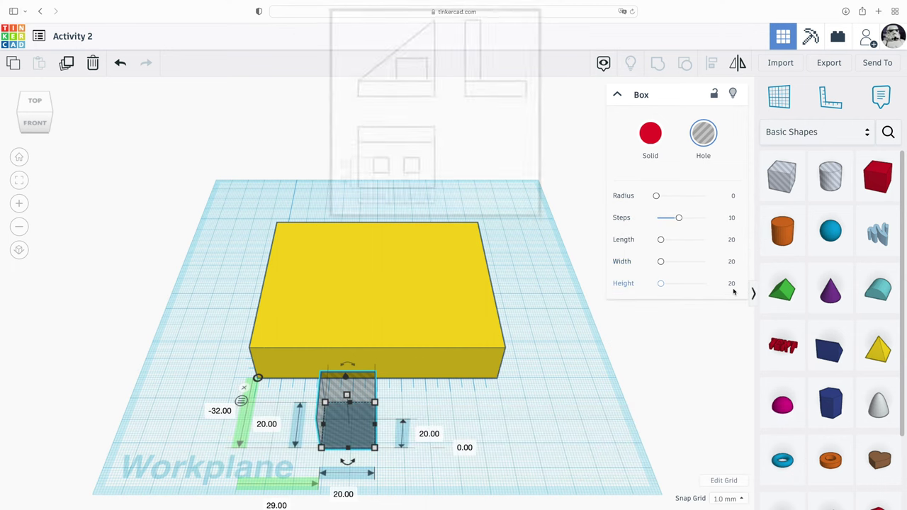
pyautogui.moveTo(349, 423); pyautogui.dragTo(312, 327)
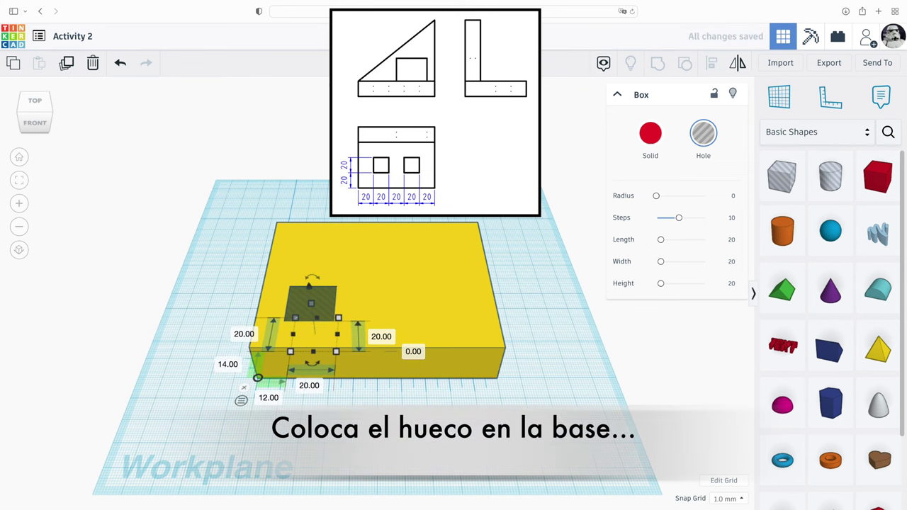
pyautogui.press('Up')
pyautogui.press('Up')
pyautogui.press('Up')
pyautogui.press('Up')
pyautogui.press('Up')
pyautogui.press('Up')
pyautogui.press('Right')
pyautogui.press('Right')
pyautogui.press('Right')
pyautogui.press('Right')
pyautogui.press('Right')
pyautogui.press('Right')
pyautogui.press('Right')
pyautogui.press('Right')
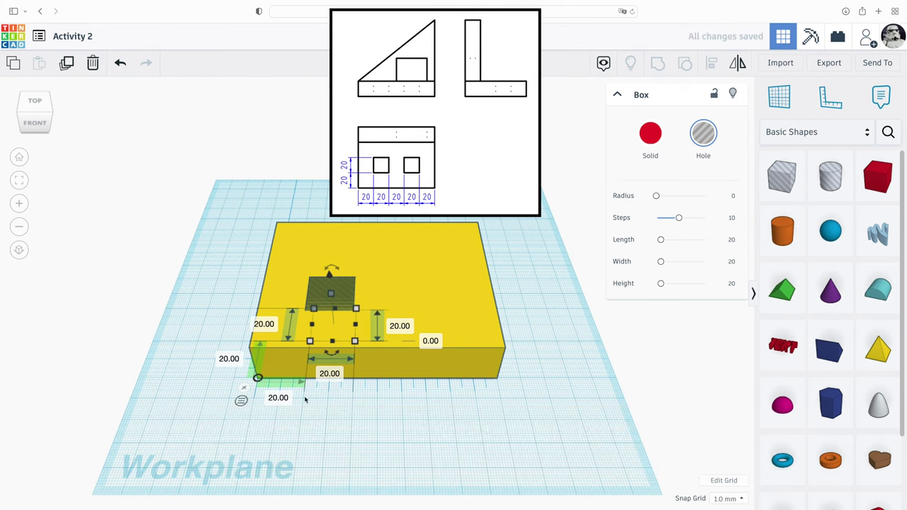
# Duplicate the square hole and shift the copy along the base's width to 60 mm from the ruler's origin.
pyautogui.click(65, 63)
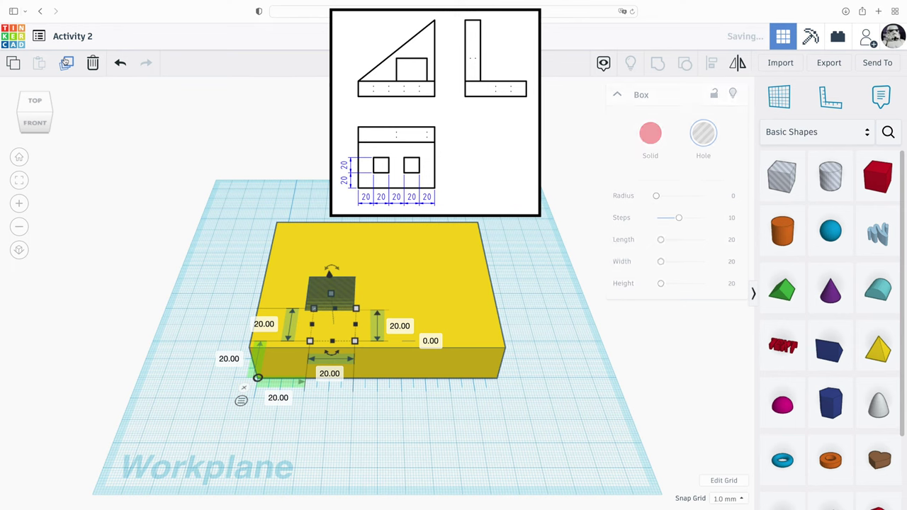
pyautogui.press('Right')
pyautogui.press('Right')
pyautogui.press('Right')
pyautogui.press('Right')
pyautogui.press('Right')
pyautogui.press('Right')
pyautogui.press('Right')
pyautogui.press('Right')
pyautogui.press('Right')
pyautogui.press('Right')
pyautogui.press('Right')
pyautogui.press('Right')
pyautogui.press('Right')
pyautogui.press('Right')
pyautogui.press('Right')
pyautogui.press('Right')
pyautogui.press('Right')
pyautogui.press('Right')
pyautogui.press('Right')
pyautogui.press('Right')
pyautogui.press('Right')
pyautogui.press('Right')
pyautogui.press('Right')
pyautogui.press('Right')
pyautogui.press('Right')
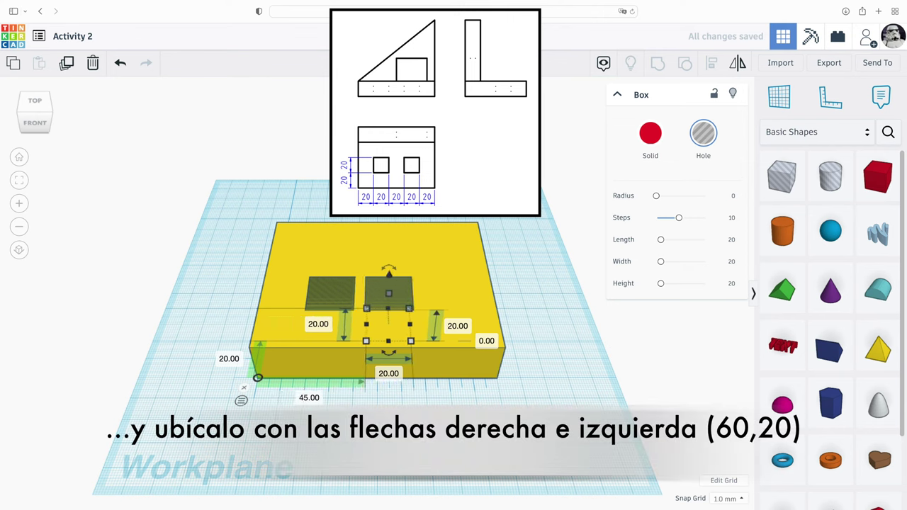
pyautogui.press('Right')
pyautogui.press('Right')
pyautogui.press('Right')
pyautogui.press('Right')
pyautogui.press('Right')
pyautogui.press('Right')
pyautogui.press('Right')
pyautogui.press('Right')
pyautogui.press('Right')
pyautogui.press('Right')
pyautogui.press('Right')
pyautogui.press('Right')
pyautogui.press('Right')
pyautogui.press('Right')
pyautogui.press('Right')
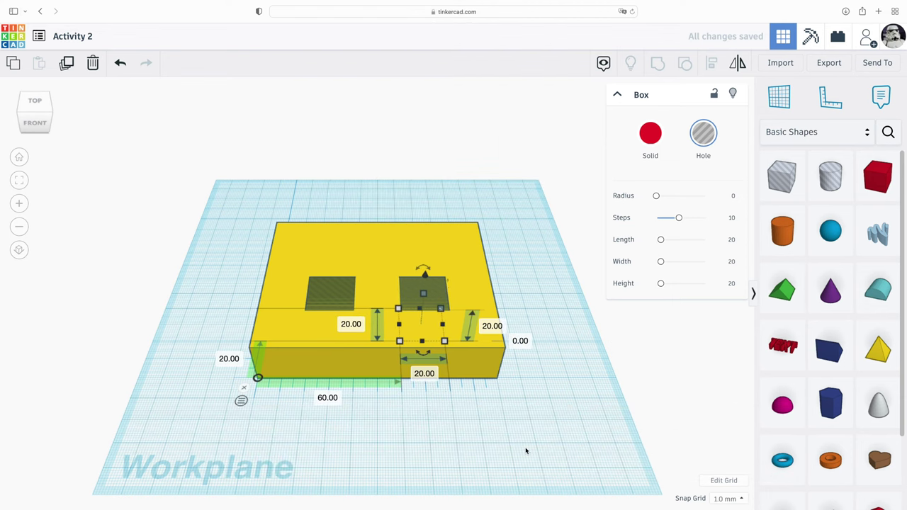
pyautogui.click(526, 451)
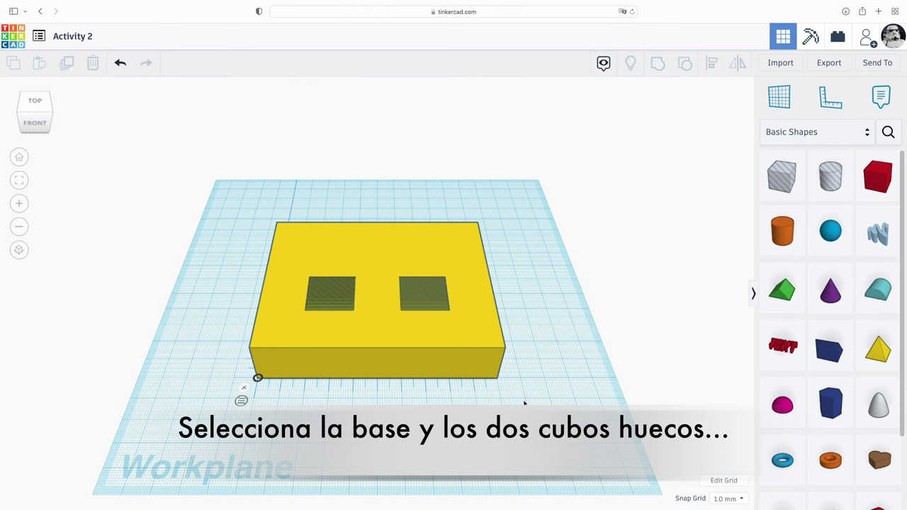
# Group the yellow base with both box holes to cut the two square openings.
pyautogui.moveTo(524, 402); pyautogui.dragTo(231, 209)
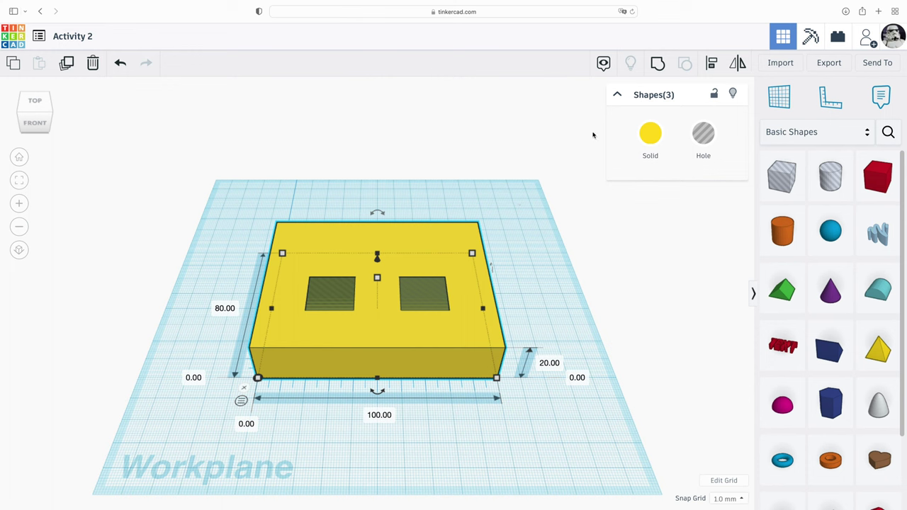
pyautogui.click(657, 64)
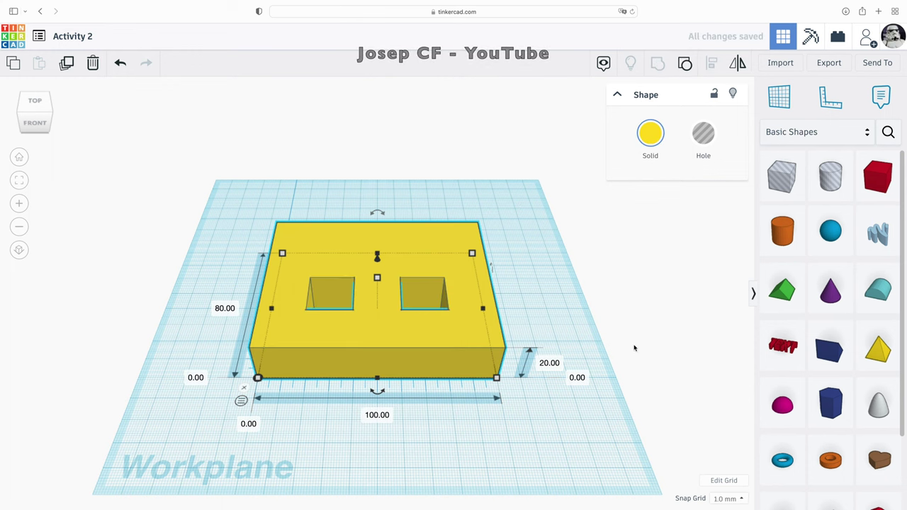
pyautogui.click(607, 432)
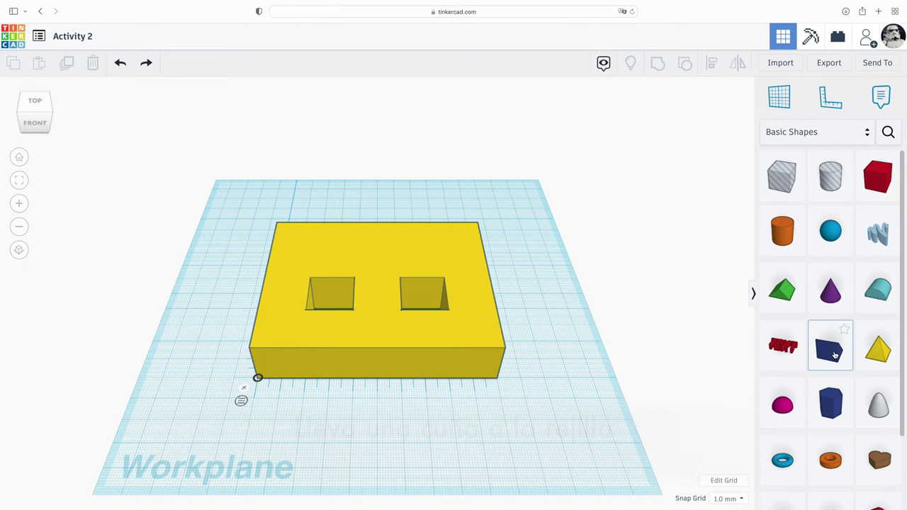
# Add a yellow wedge in front of the base and rotate it 90° counterclockwise on the workplane.
pyautogui.moveTo(834, 355); pyautogui.dragTo(250, 422)
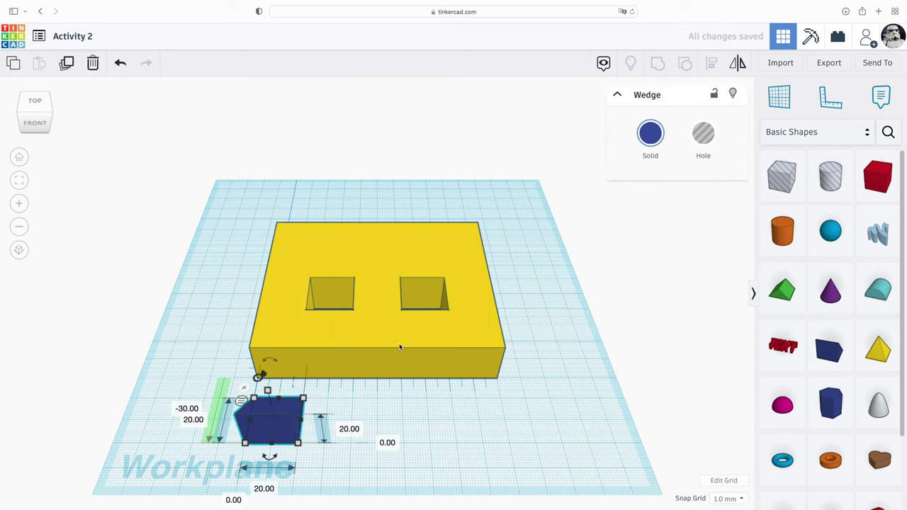
pyautogui.click(651, 140)
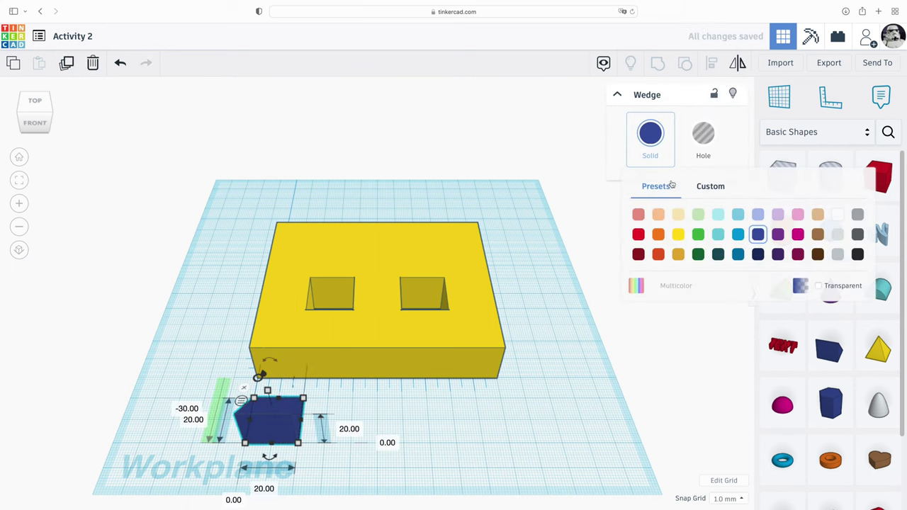
pyautogui.click(678, 236)
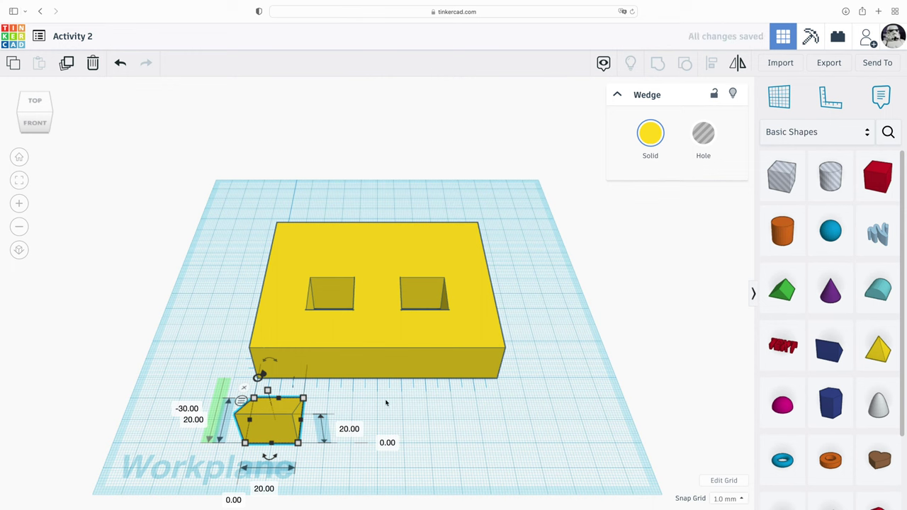
pyautogui.moveTo(270, 457); pyautogui.dragTo(268, 457)
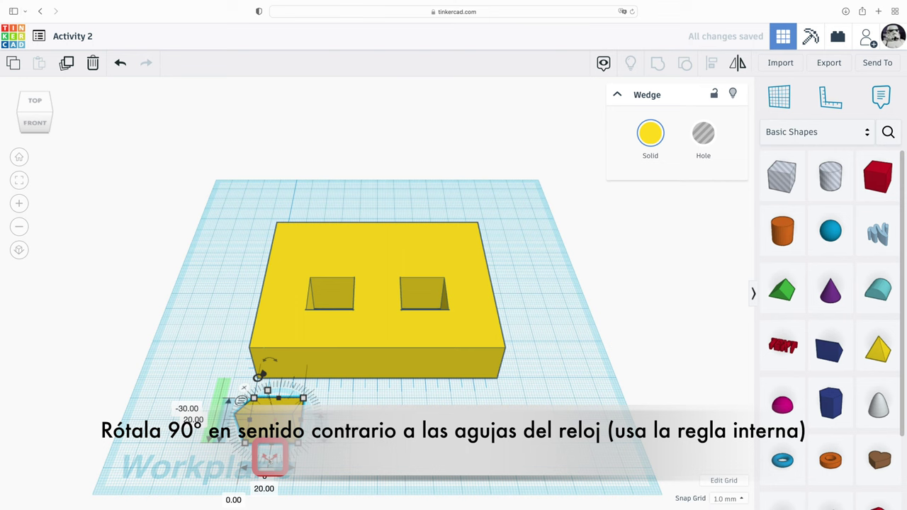
pyautogui.moveTo(270, 456); pyautogui.dragTo(306, 422)
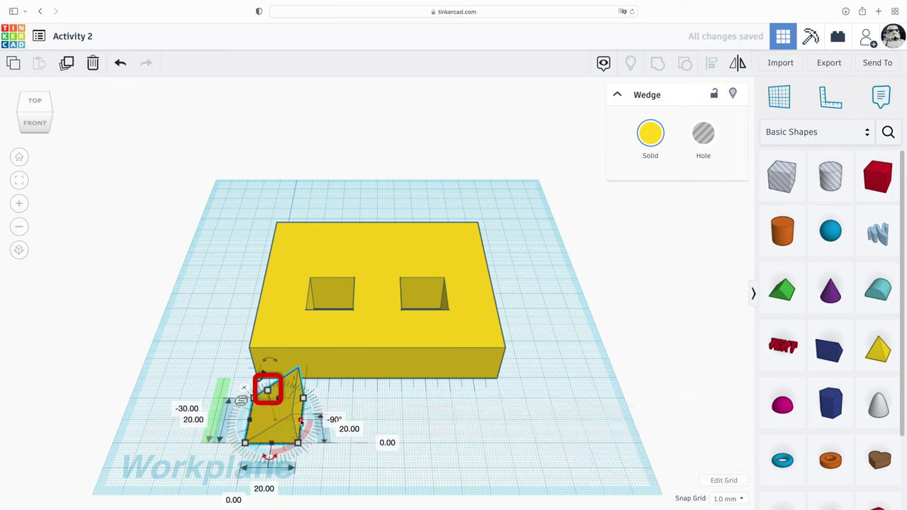
# Stretch the wedge to 100 mm wide and 80 mm high, keeping its 20 mm thickness.
pyautogui.moveTo(301, 422); pyautogui.dragTo(504, 420)
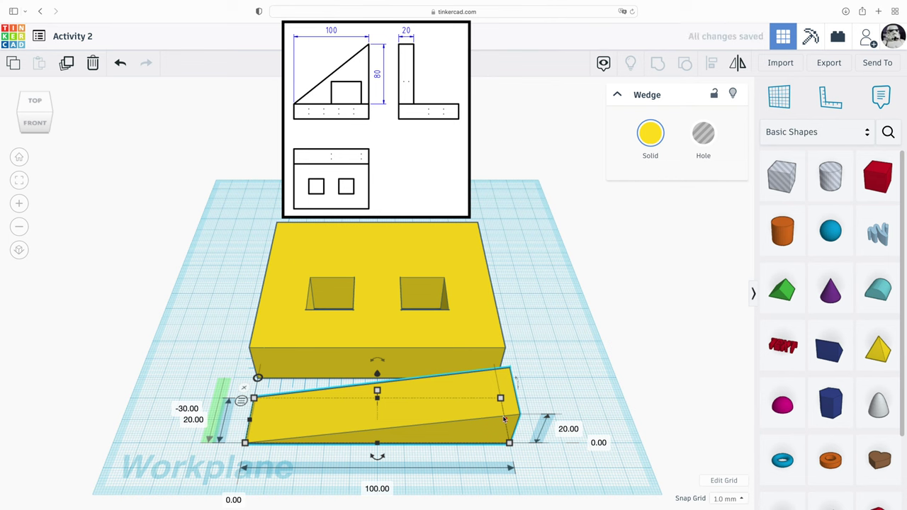
pyautogui.moveTo(378, 391); pyautogui.dragTo(378, 268)
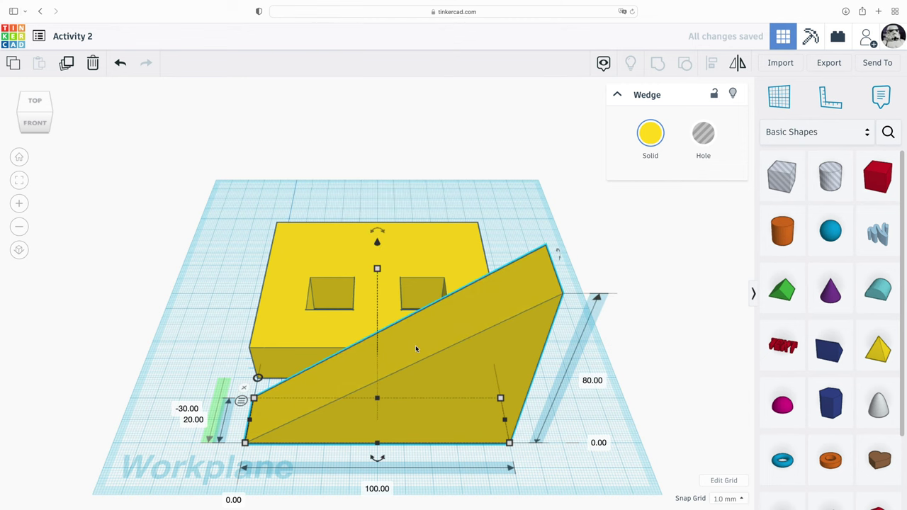
pyautogui.click(567, 472)
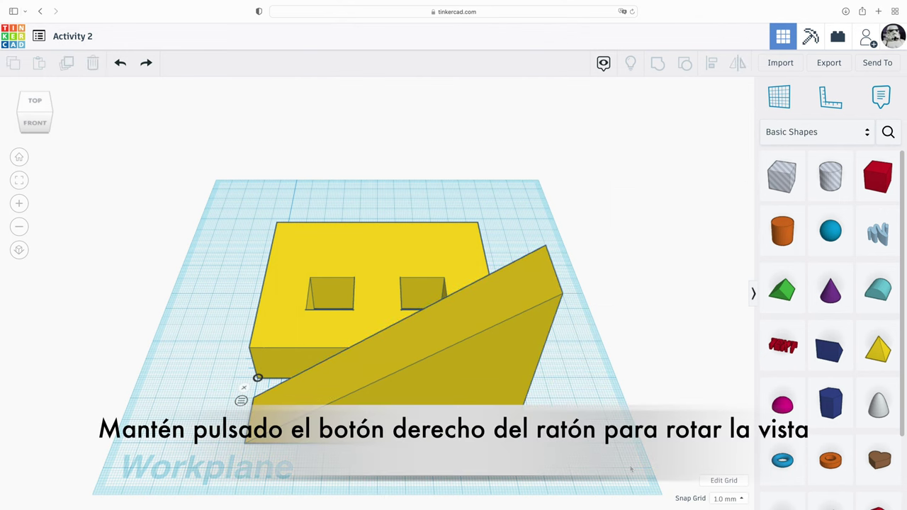
# Add a box hole in front of the wedge and make it 40 mm wide and 30 mm high.
pyautogui.moveTo(630, 468); pyautogui.dragTo(631, 440, button='right')
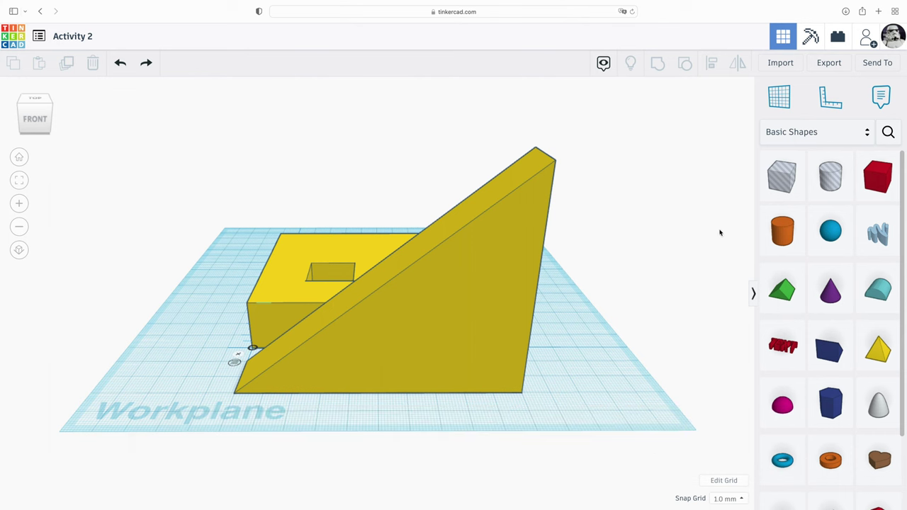
pyautogui.moveTo(784, 172); pyautogui.dragTo(454, 423)
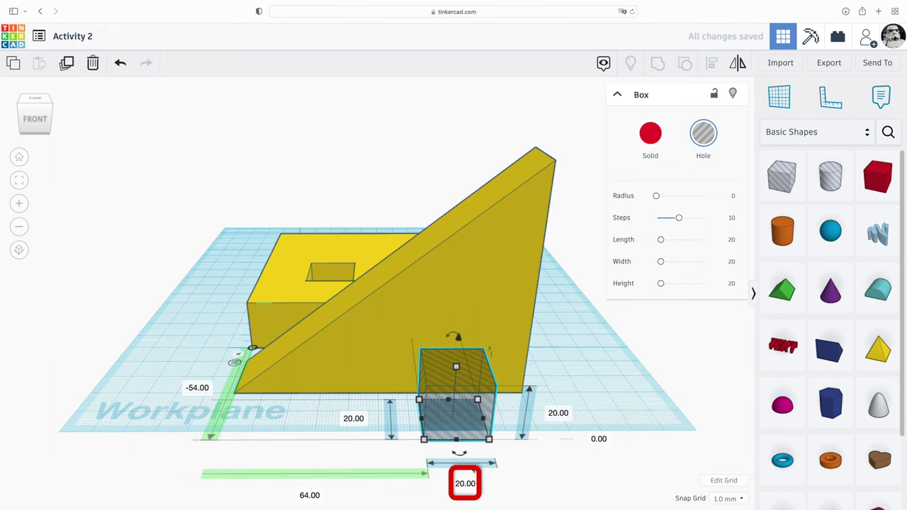
pyautogui.click(468, 484)
pyautogui.write('40')
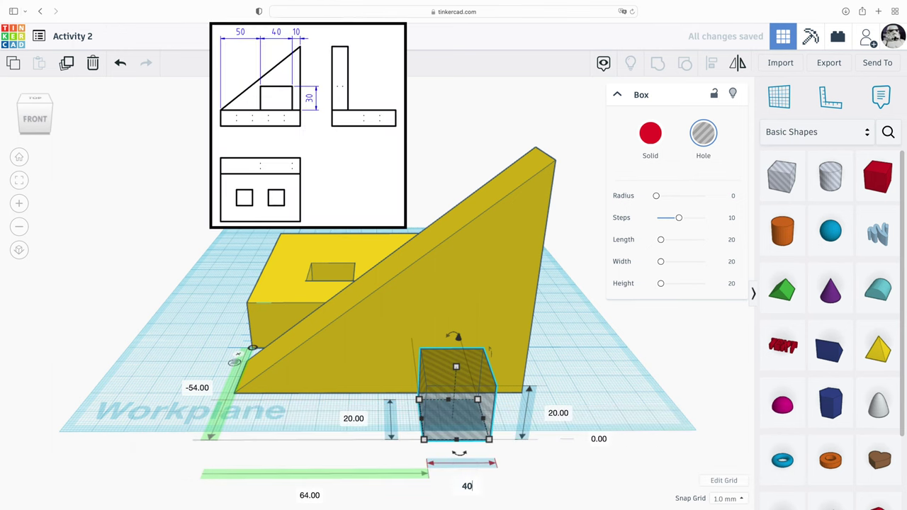
pyautogui.press('Return')
pyautogui.click(618, 412)
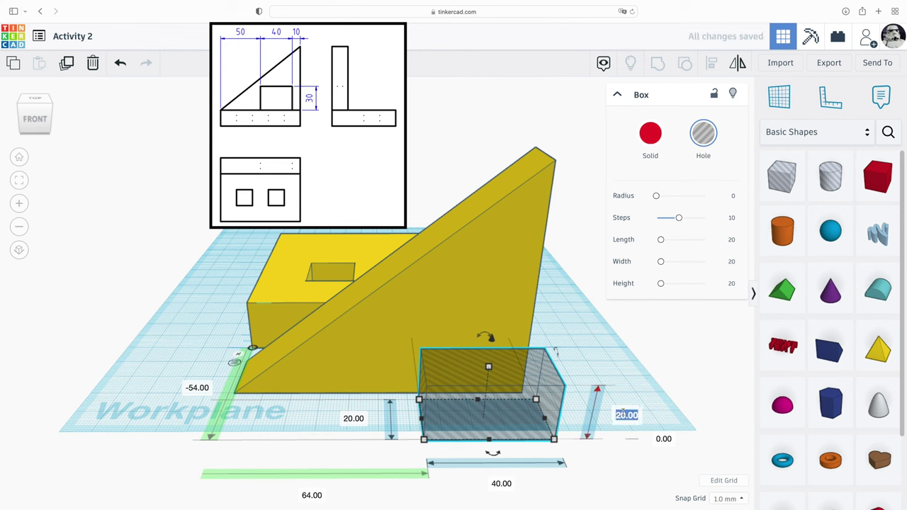
pyautogui.write('30')
pyautogui.press('Return')
# Move the box hole into the wedge, flush with its front face and 50 mm along the width from the ruler's origin.
pyautogui.moveTo(515, 401); pyautogui.dragTo(447, 357)
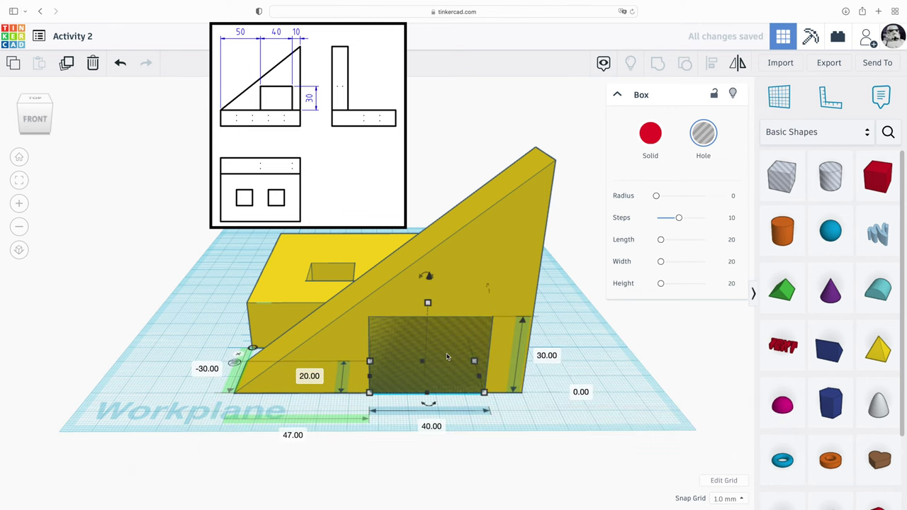
pyautogui.moveTo(454, 377); pyautogui.dragTo(464, 377)
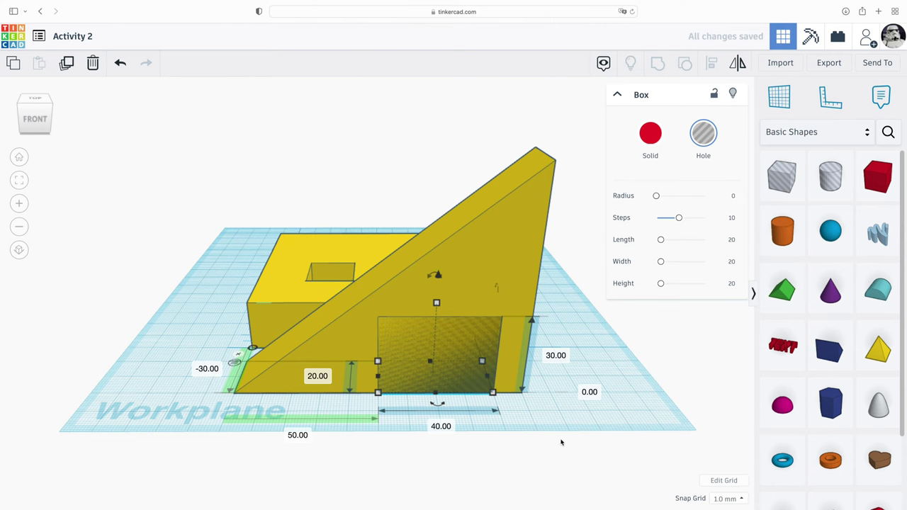
pyautogui.click(559, 441)
# Group the triangular wall with the box hole to cut the rectangular opening through it.
pyautogui.moveTo(400, 442); pyautogui.dragTo(595, 185, button='right')
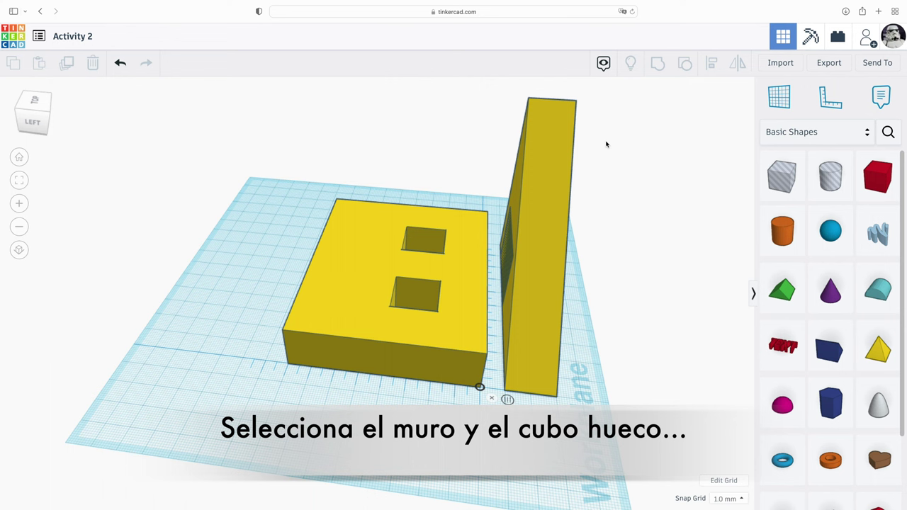
pyautogui.moveTo(605, 145)
pyautogui.mouseDown()
pyautogui.moveTo(538, 269)
pyautogui.moveTo(497, 316)
pyautogui.mouseUp()
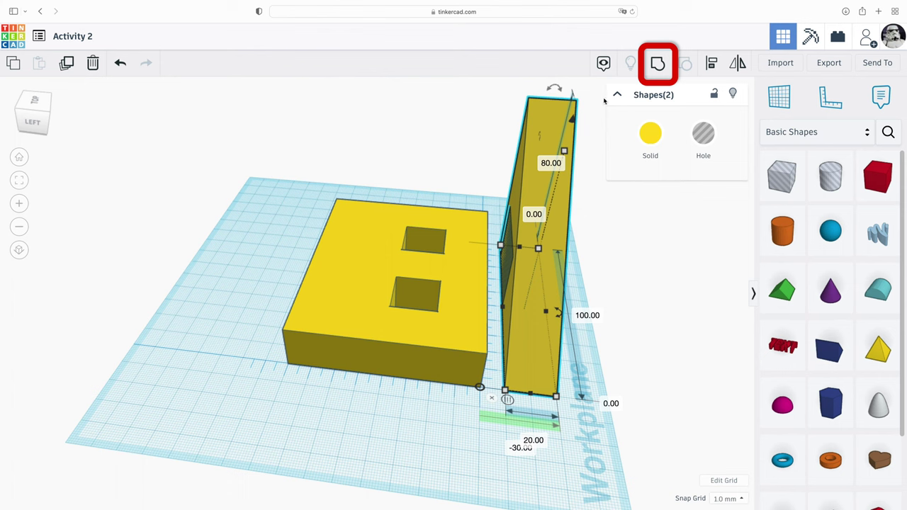
pyautogui.click(659, 64)
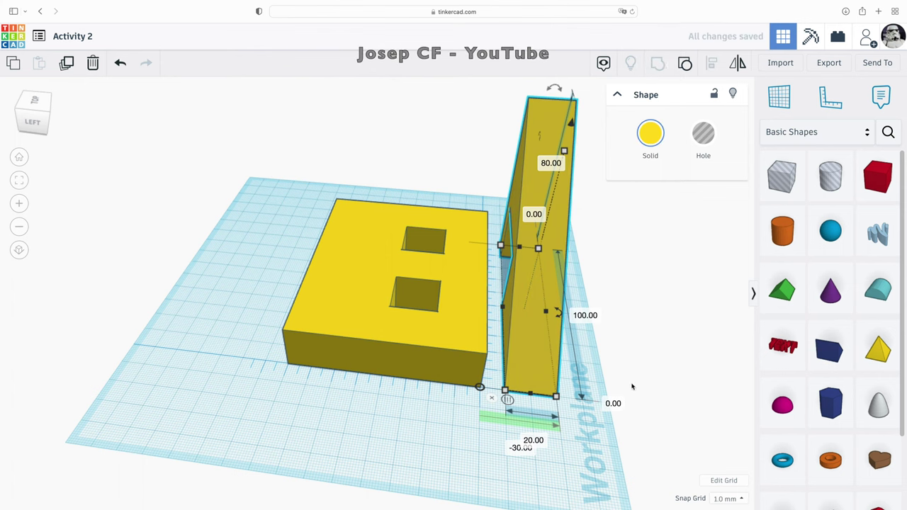
pyautogui.click(613, 462)
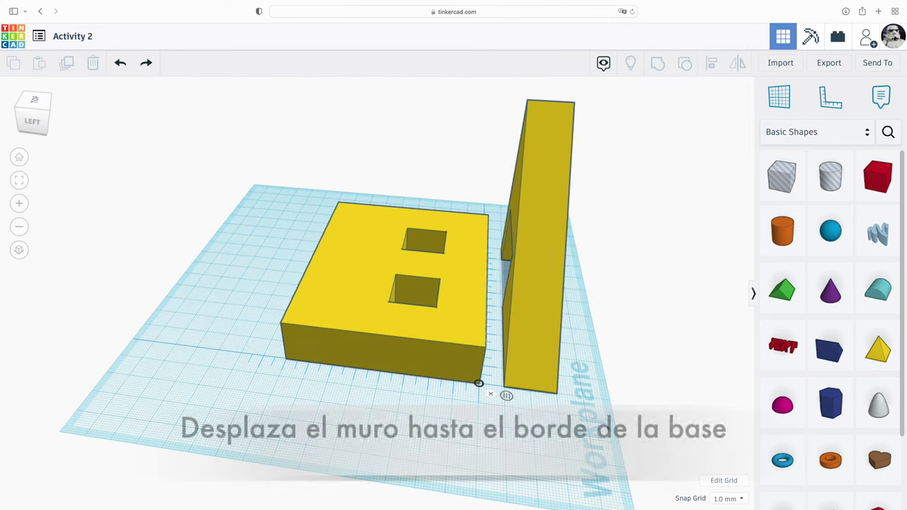
# Move the wall onto the rear edge of the base, 60 mm from the ruler's origin in depth and 0 mm along the width.
pyautogui.click(534, 360)
pyautogui.moveTo(534, 361); pyautogui.dragTo(320, 335)
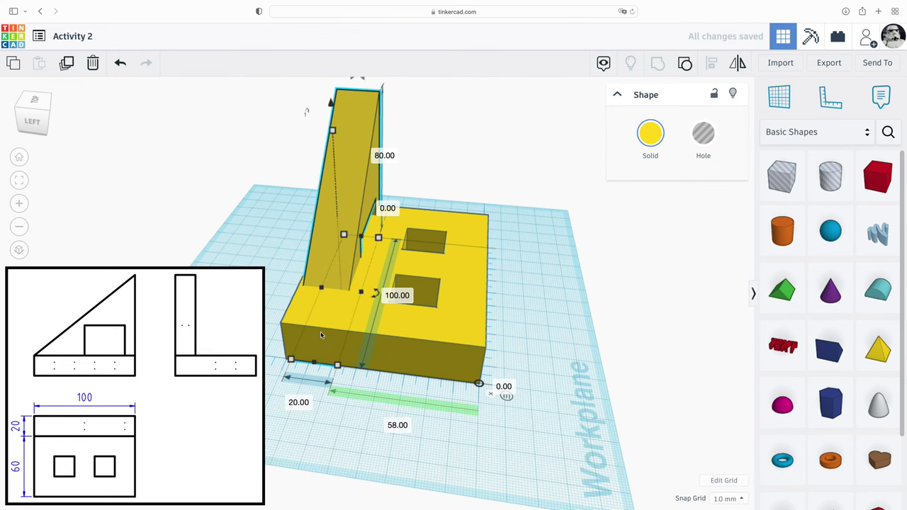
pyautogui.press('Left')
pyautogui.press('Left')
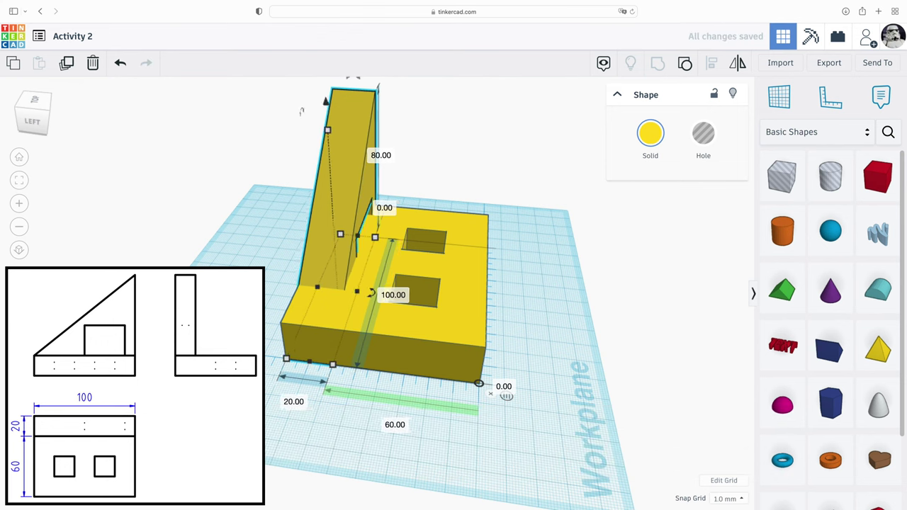
pyautogui.press('Up')
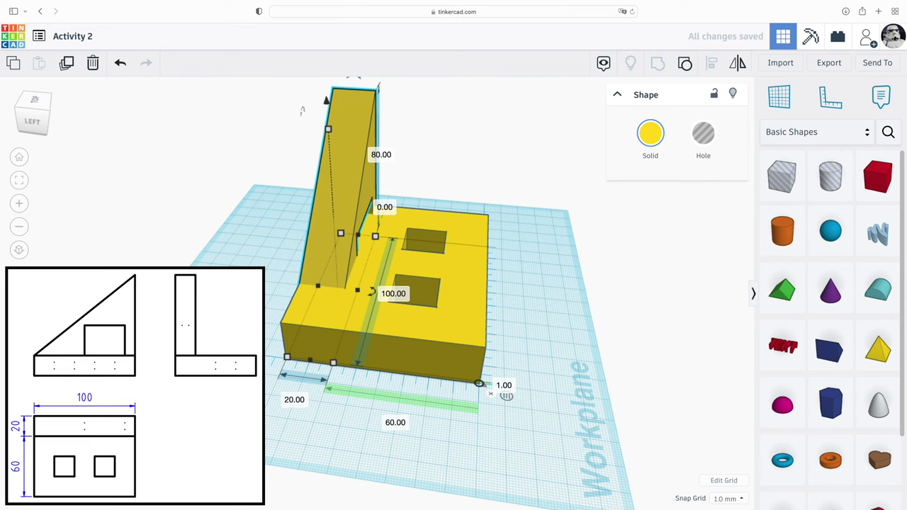
pyautogui.press('Down')
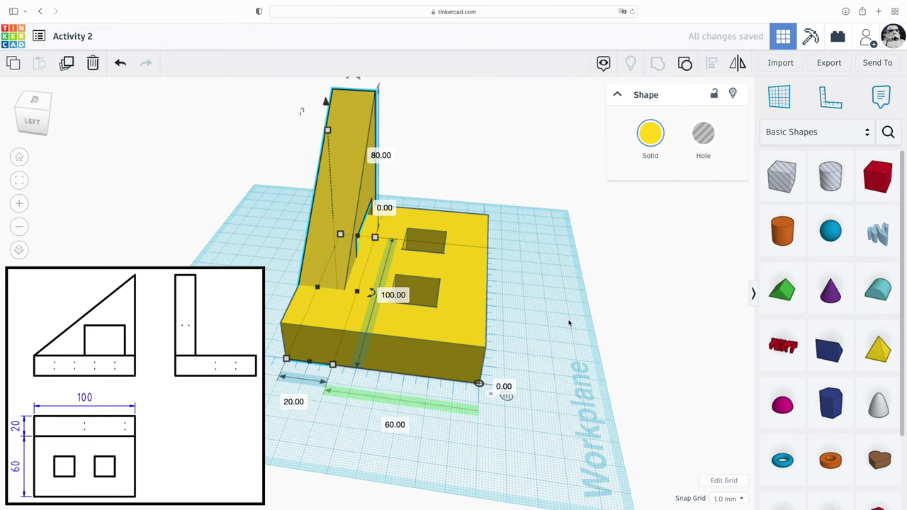
# Raise the triangular wall 20 mm above the workplane so it stands on top of the base.
pyautogui.moveTo(552, 324)
pyautogui.mouseDown(button='right')
pyautogui.moveTo(615, 330)
pyautogui.moveTo(548, 296)
pyautogui.mouseUp(button='right')
pyautogui.moveTo(596, 326); pyautogui.dragTo(564, 317, button='right')
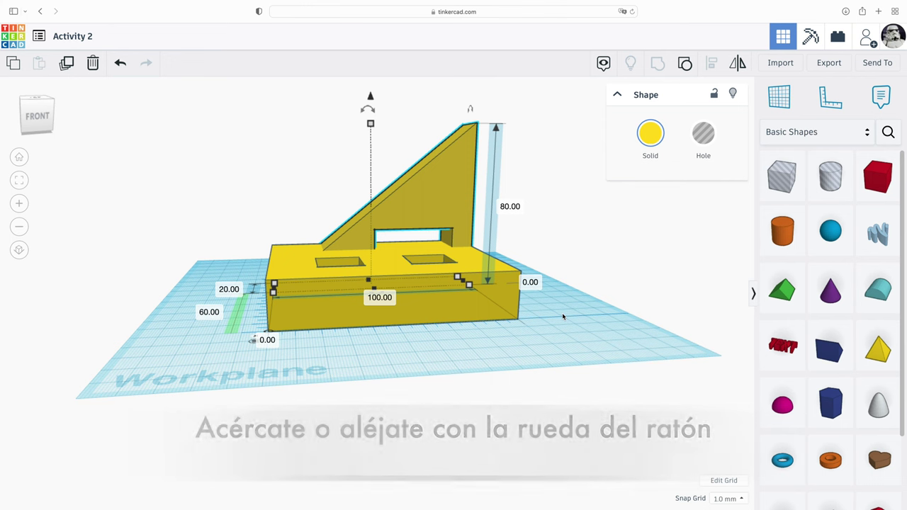
pyautogui.scroll(3, 564, 316)
pyautogui.scroll(-3, 563, 312)
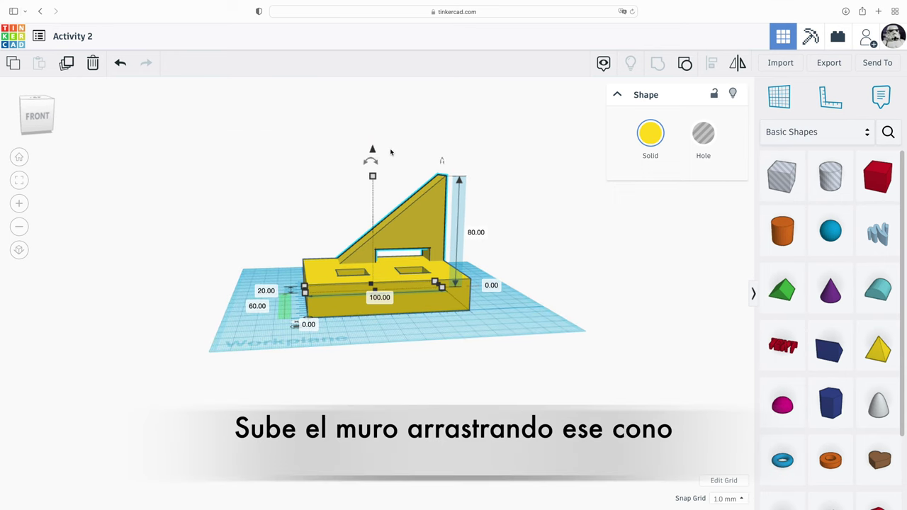
pyautogui.moveTo(372, 149); pyautogui.dragTo(371, 120)
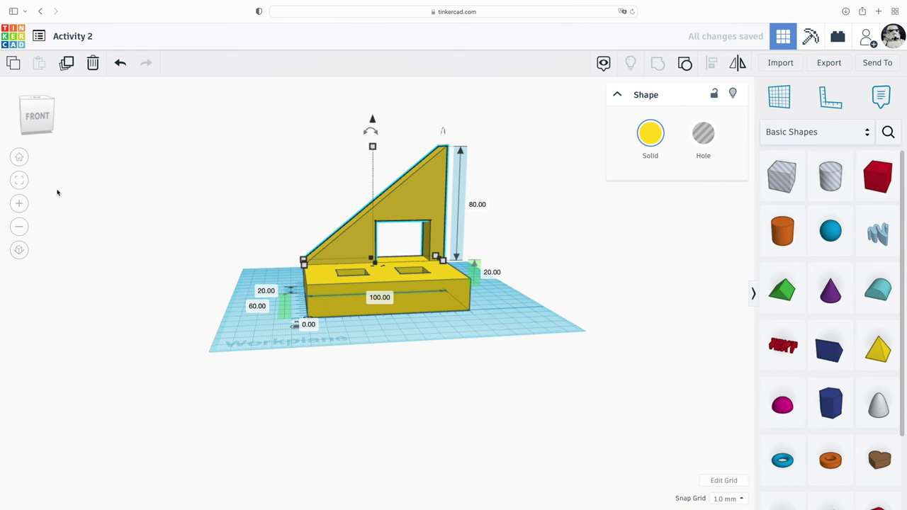
pyautogui.click(19, 158)
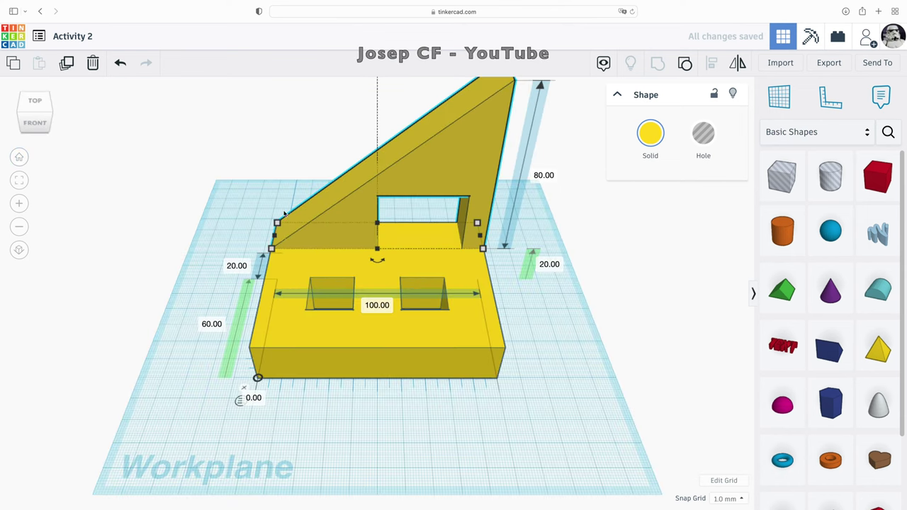
pyautogui.click(590, 453)
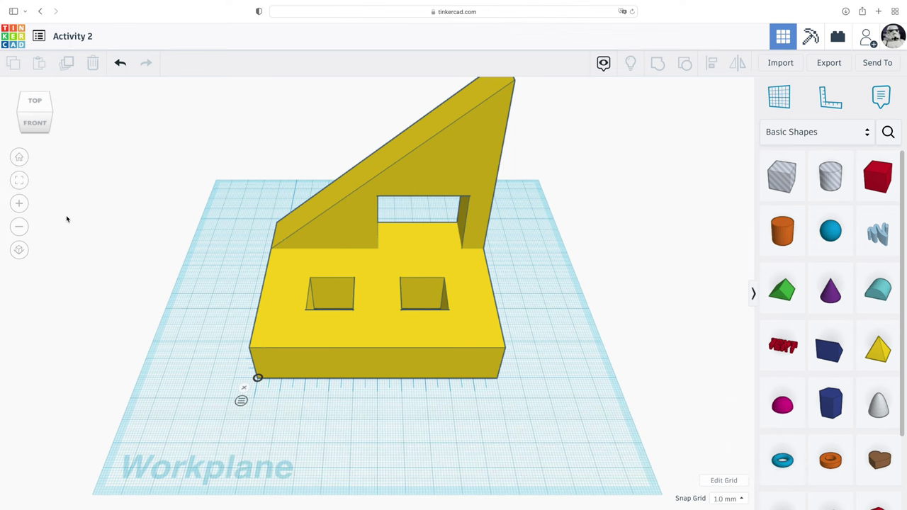
# Group the base and the wall into a single shape and remove the ruler from the workplane.
pyautogui.click(22, 184)
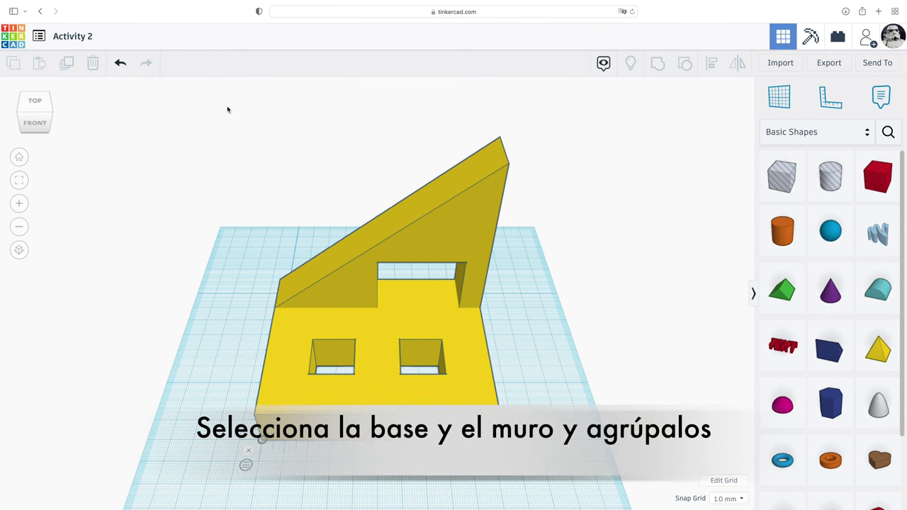
pyautogui.moveTo(227, 109)
pyautogui.mouseDown()
pyautogui.moveTo(356, 205)
pyautogui.moveTo(584, 483)
pyautogui.mouseUp()
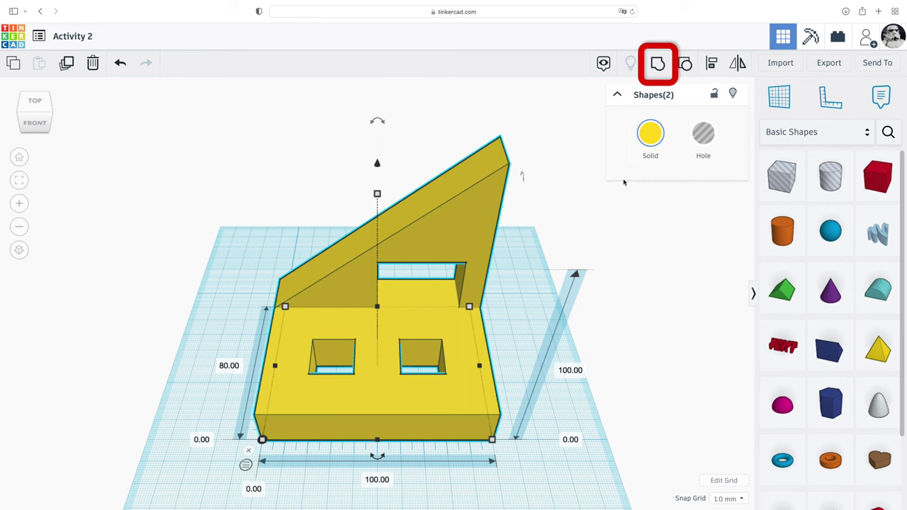
pyautogui.click(658, 65)
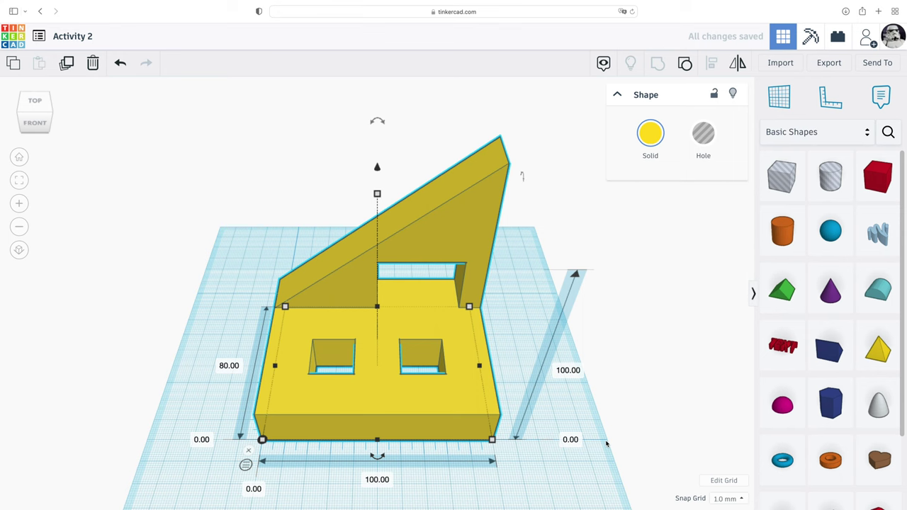
pyautogui.click(586, 470)
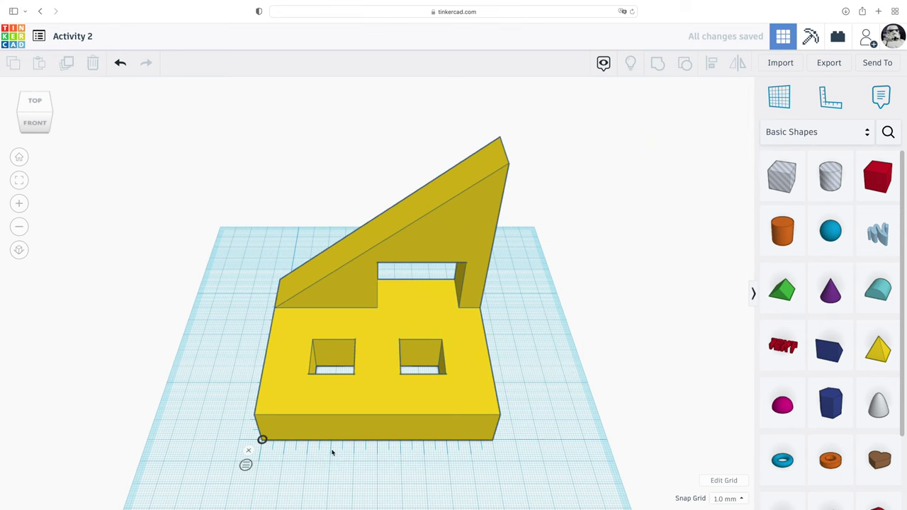
pyautogui.click(19, 159)
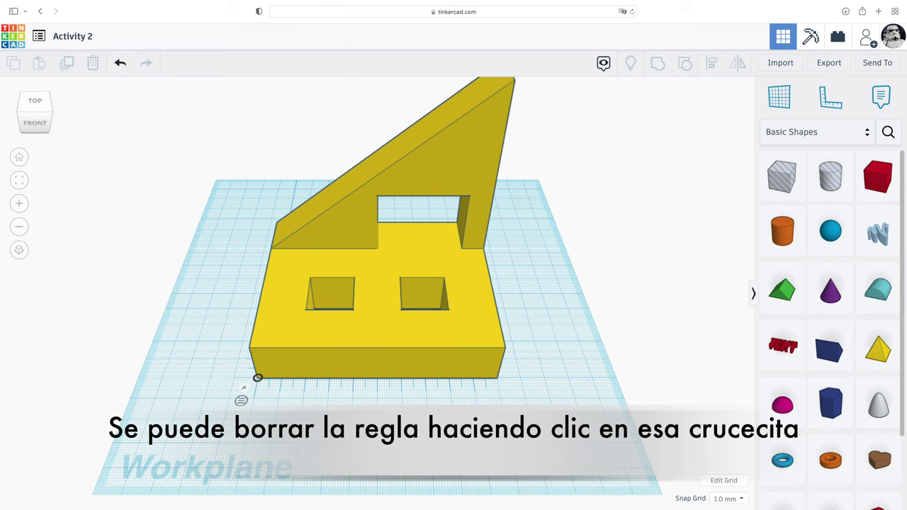
pyautogui.click(244, 390)
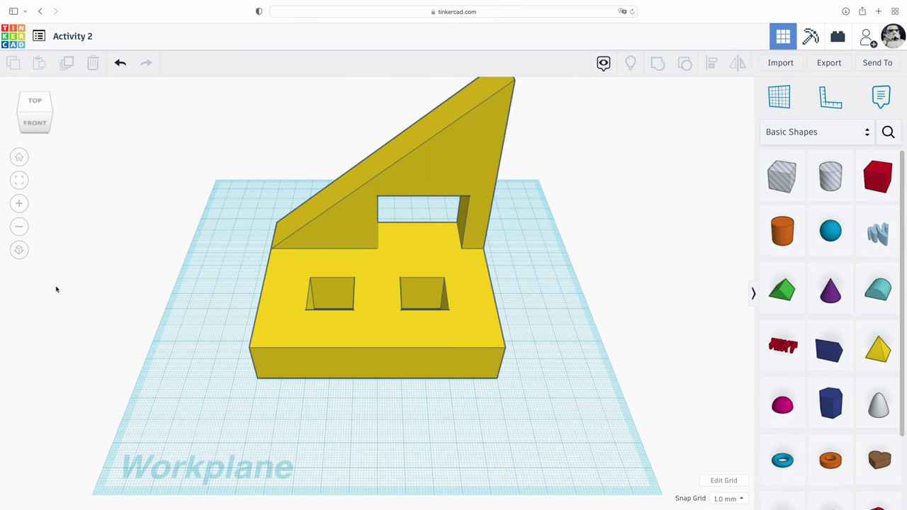
# Switch to orthographic projection and examine the part's front, top and left views against the drawing.
pyautogui.click(19, 249)
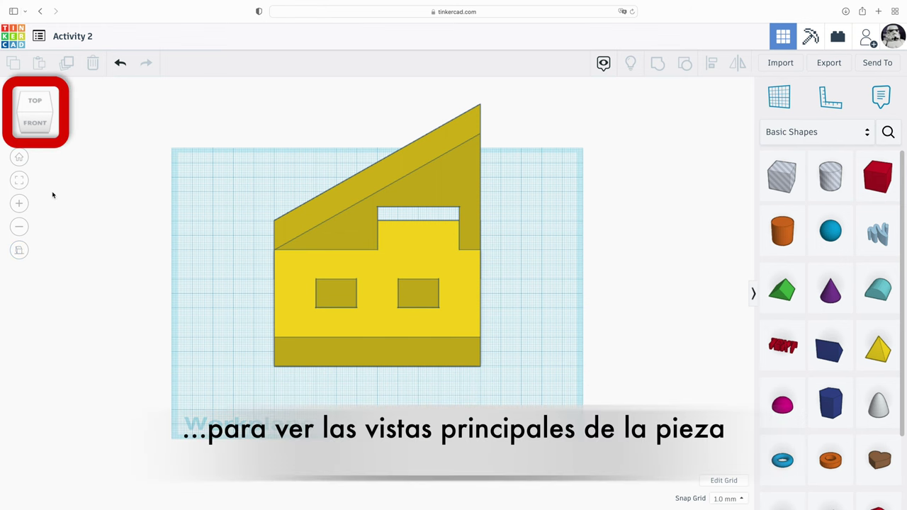
pyautogui.click(35, 123)
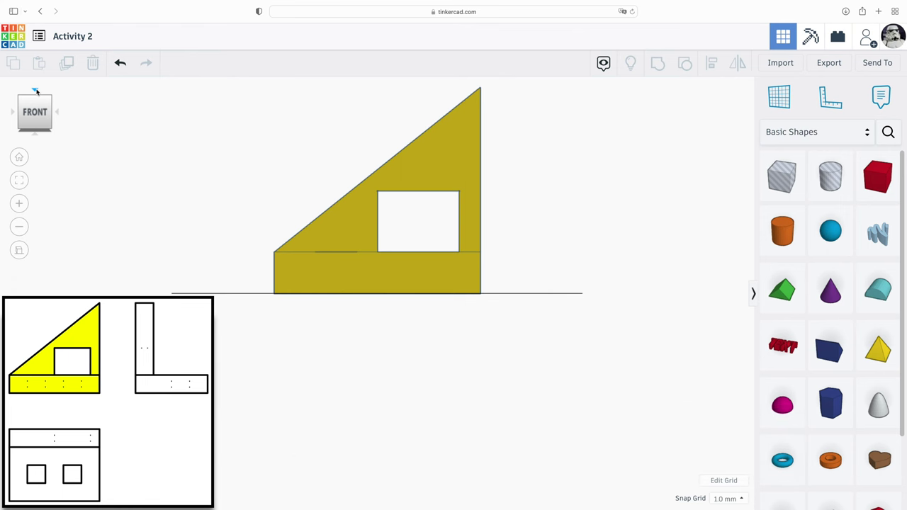
pyautogui.click(36, 92)
pyautogui.click(36, 91)
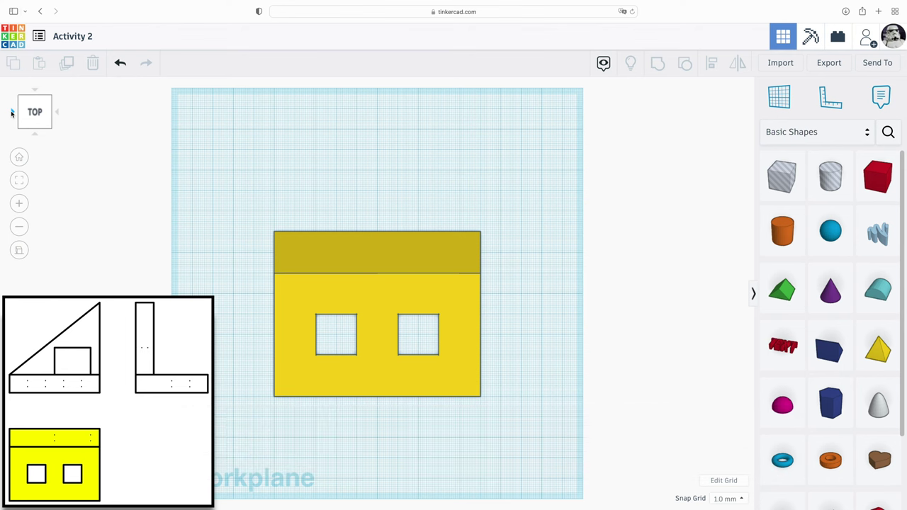
pyautogui.click(12, 113)
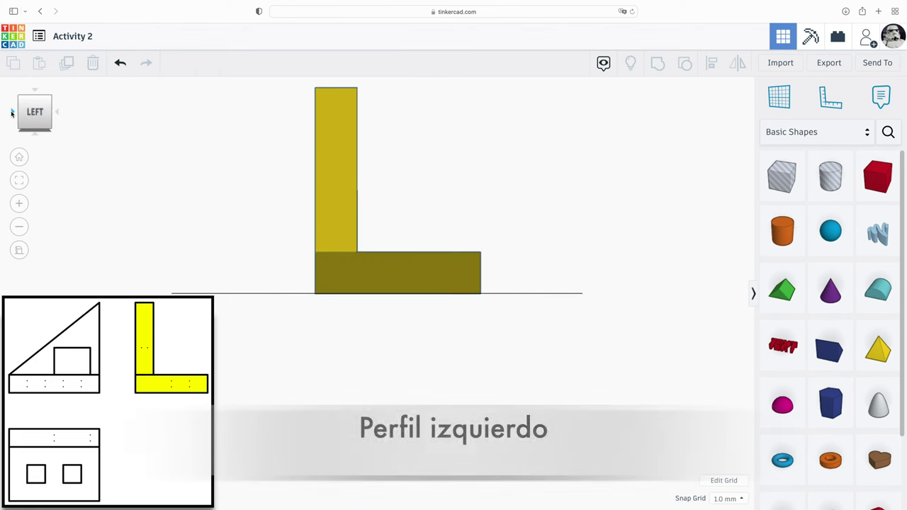